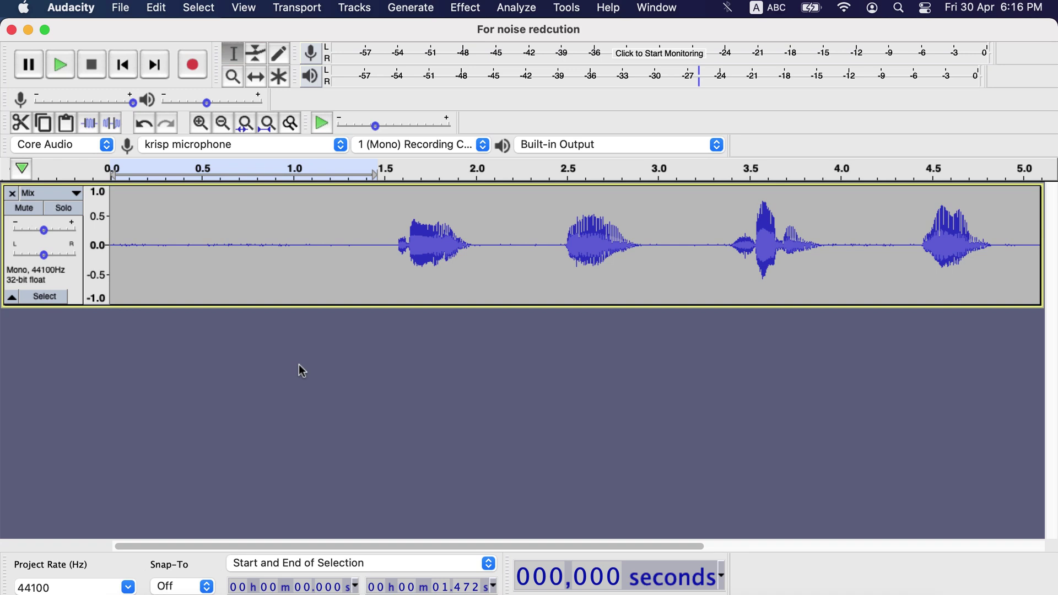
Step: Look at the Audacity website in the browser, then return to the project
{"action": "key", "text": "super+Tab"}
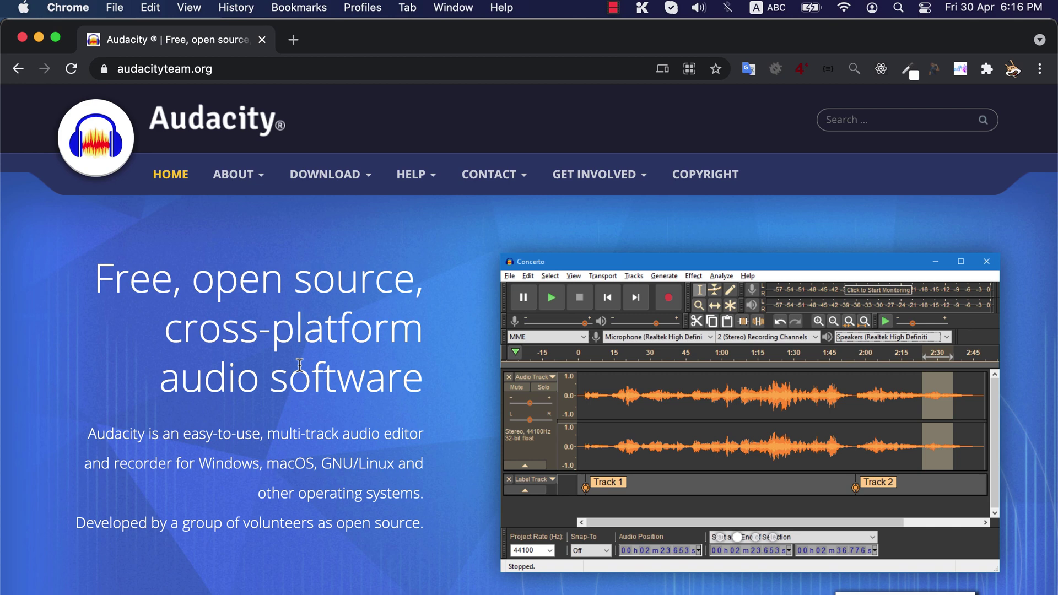
{"action": "mouse_move", "coordinate": [306, 183]}
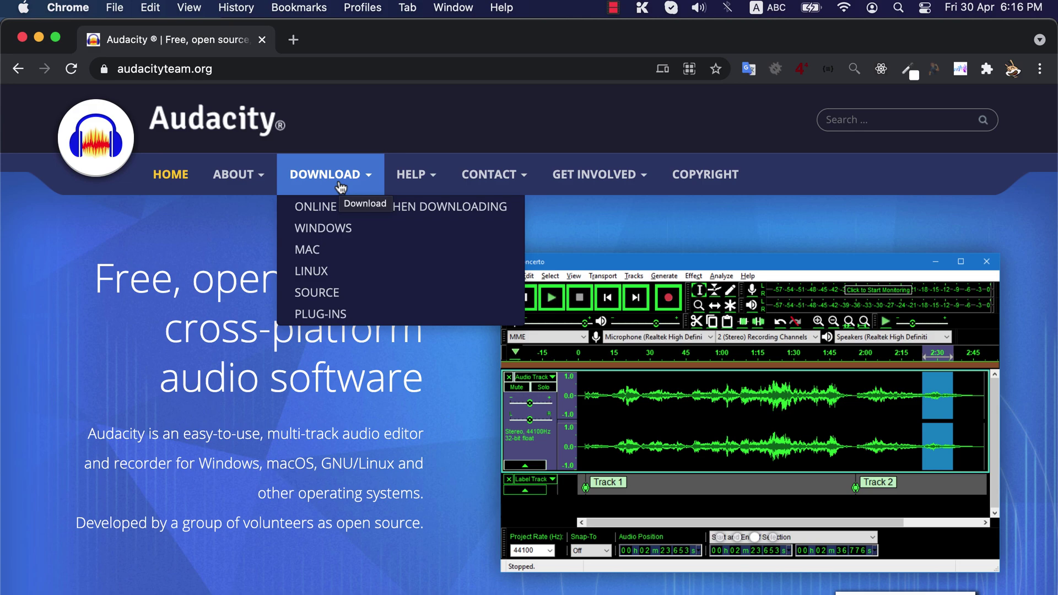
{"action": "key", "text": "super+Tab"}
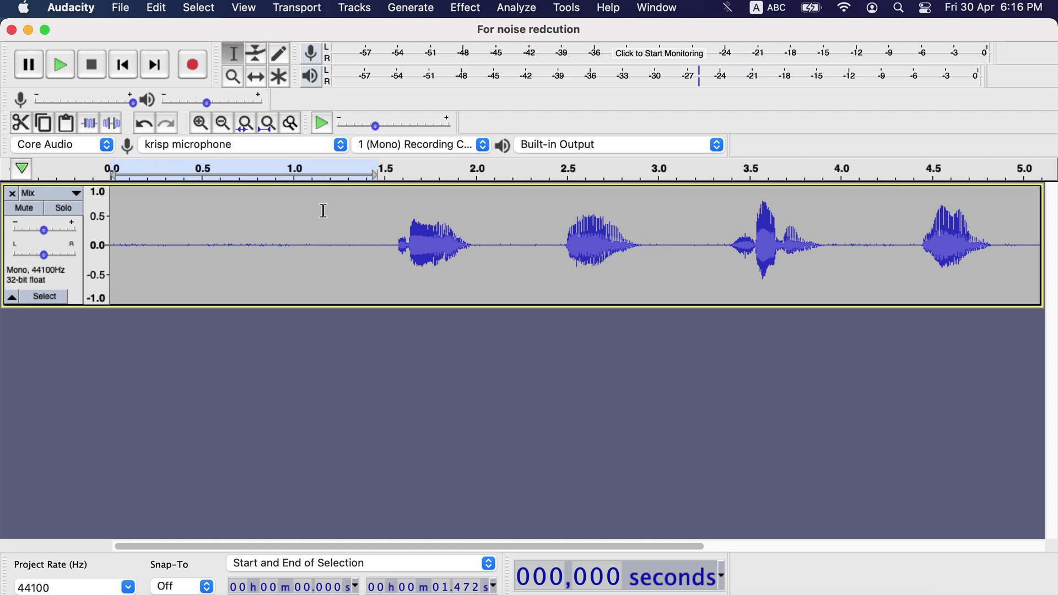
Step: Listen from 1.54 s, then select the quiet stretch from about 0.3 to 1.4 s
{"action": "left_click", "coordinate": [390, 248]}
{"action": "key", "text": "space"}
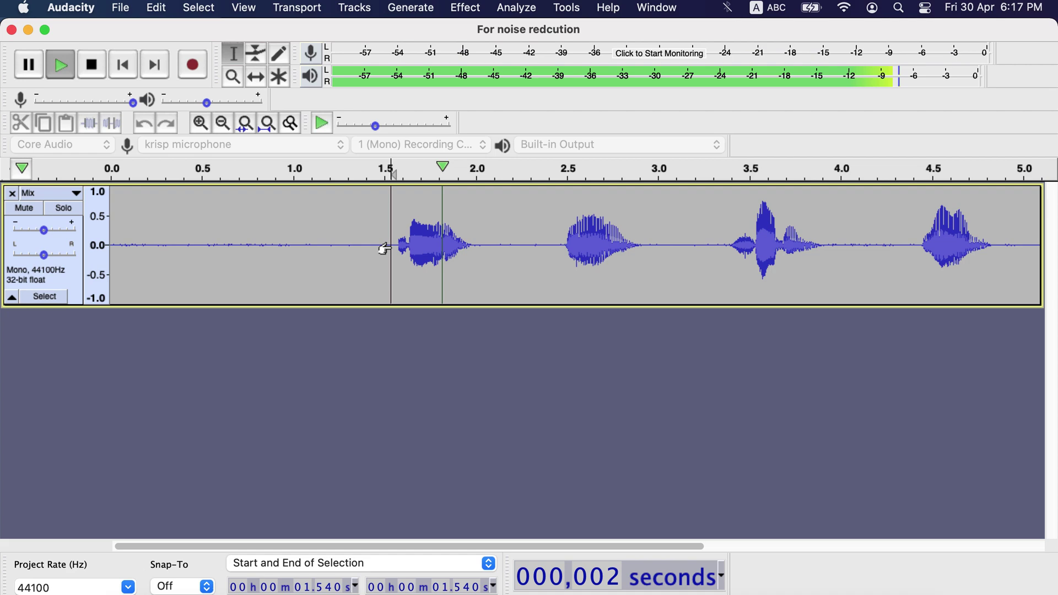
{"action": "key", "text": "space"}
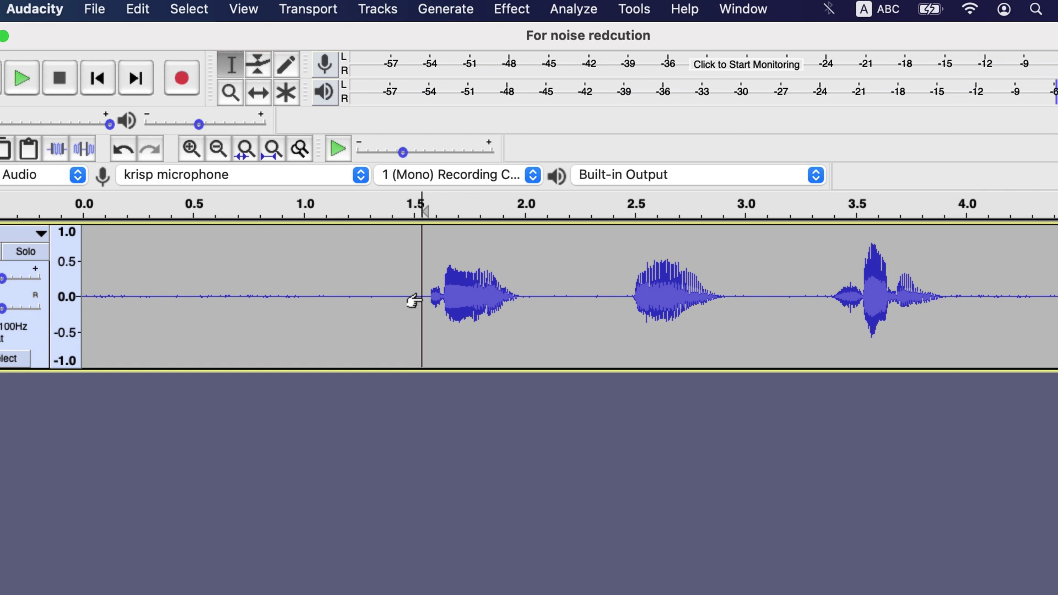
{"action": "left_click_drag", "start_coordinate": [390, 298], "coordinate": [145, 296]}
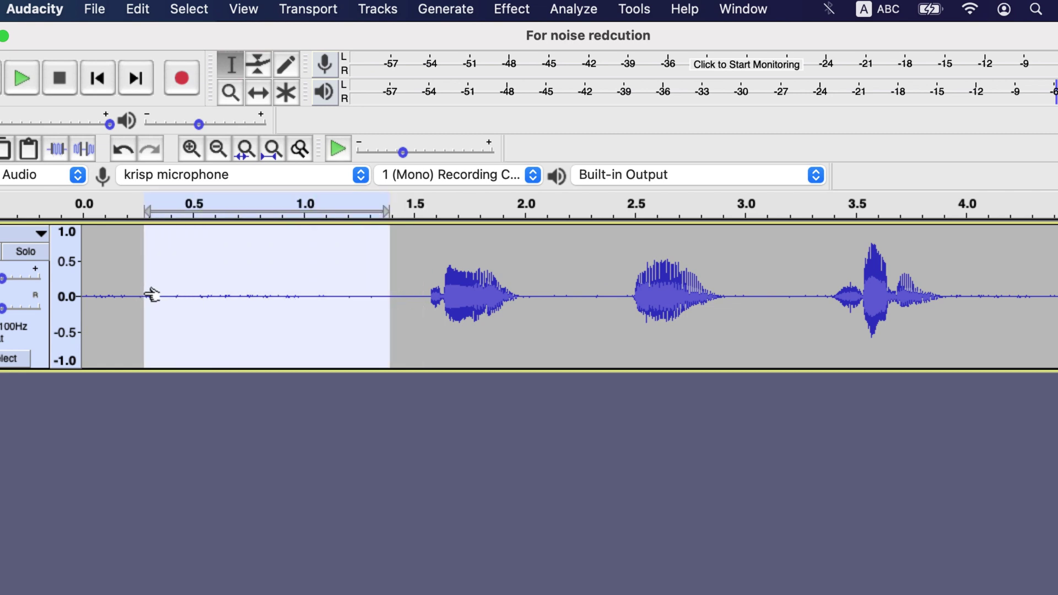
Step: Select the noise-only opening from 0.0 to 1.4 s and play it twice
{"action": "left_click", "coordinate": [321, 306]}
{"action": "left_click_drag", "start_coordinate": [395, 308], "coordinate": [87, 294]}
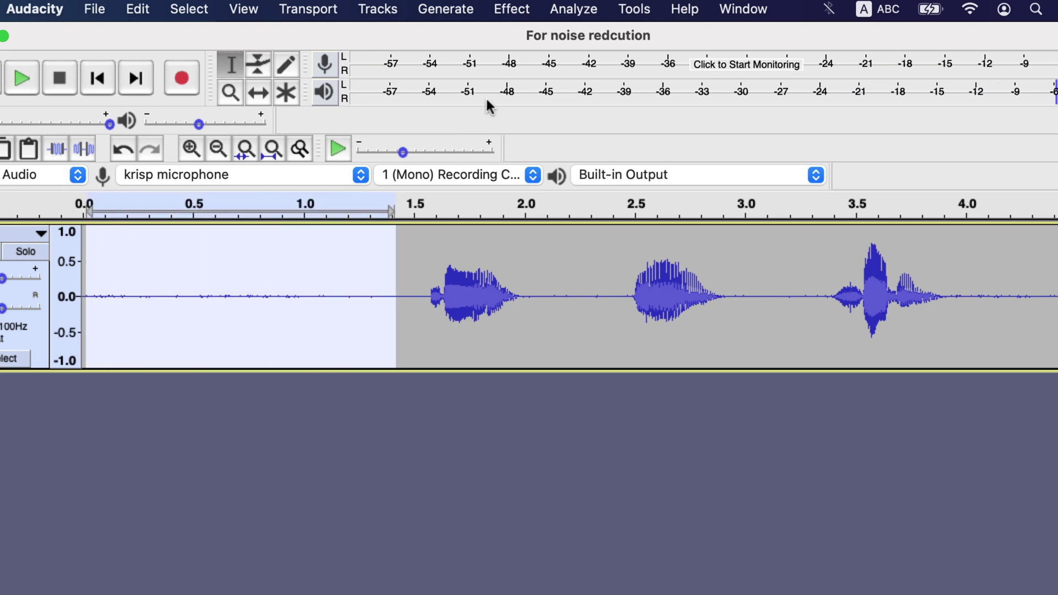
{"action": "key", "text": "space"}
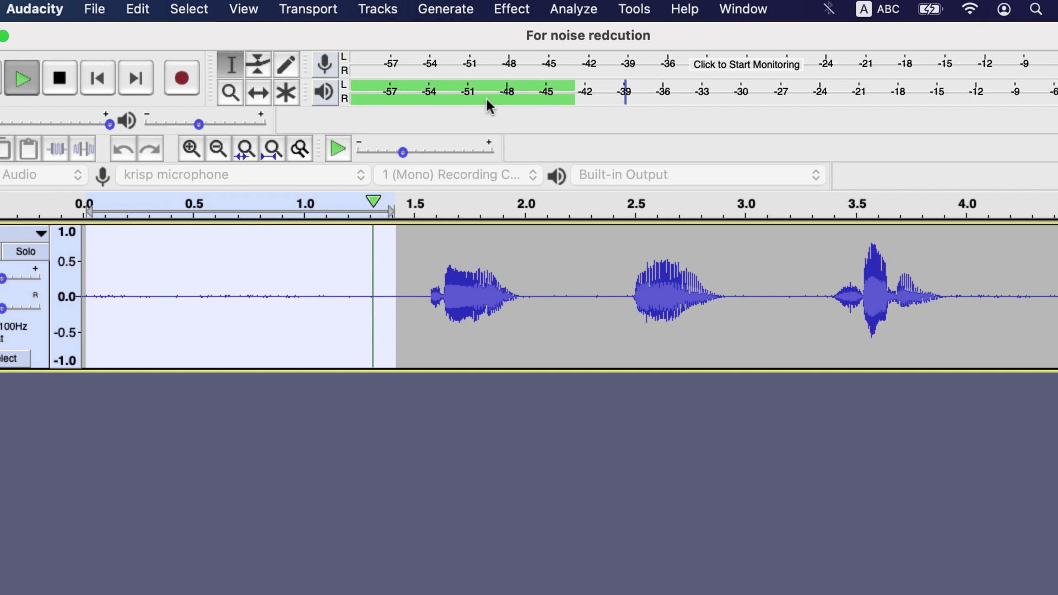
{"action": "key", "text": "space"}
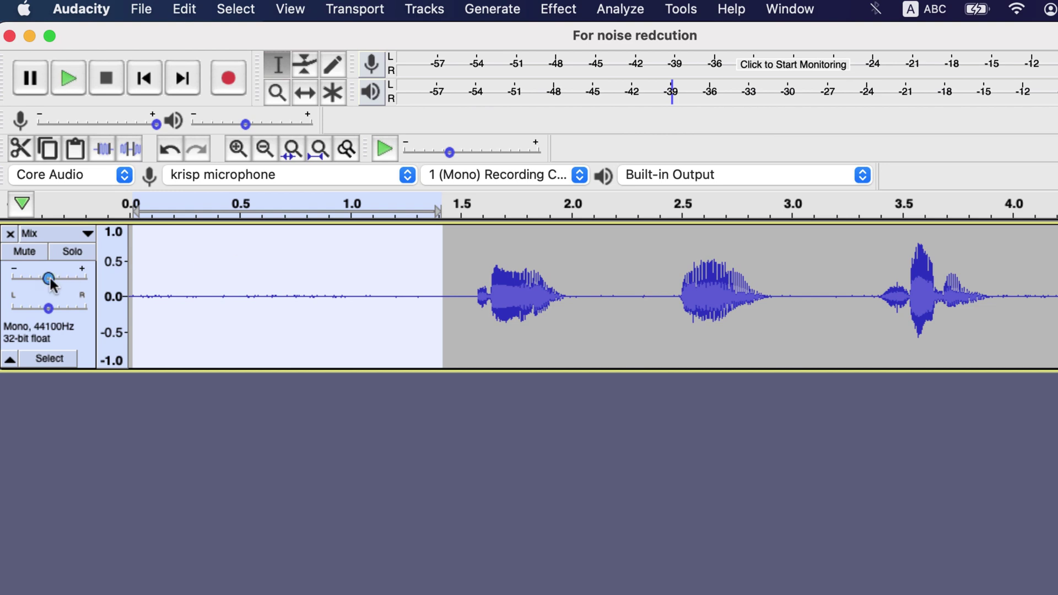
Step: Boost the track gain to hear the noise more clearly, then lower it back
{"action": "left_click_drag", "start_coordinate": [49, 280], "coordinate": [76, 279]}
{"action": "key", "text": "space"}
{"action": "mouse_move", "coordinate": [64, 278]}
{"action": "left_mouse_down"}
{"action": "mouse_move", "coordinate": [28, 269]}
{"action": "mouse_move", "coordinate": [47, 279]}
{"action": "left_mouse_up"}
Step: Check the quiet gap at 4.0–4.3 s, then reselect the noise-only opening from 0 to 1.45 s
{"action": "left_click", "coordinate": [241, 298]}
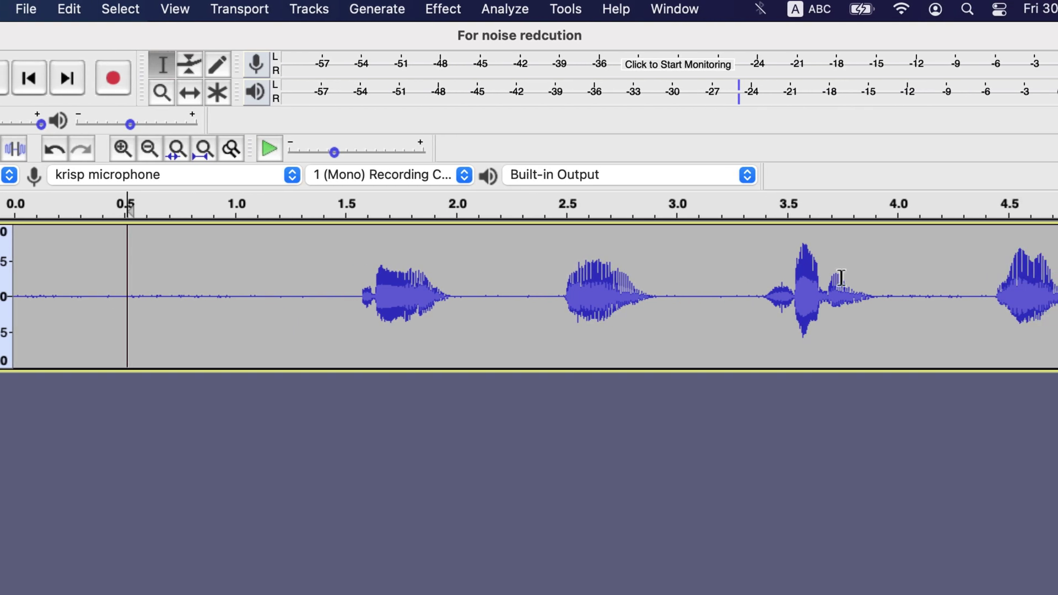
{"action": "left_click_drag", "start_coordinate": [974, 285], "coordinate": [899, 286]}
{"action": "scroll", "coordinate": [899, 286], "scroll_direction": "right", "scroll_amount": 10}
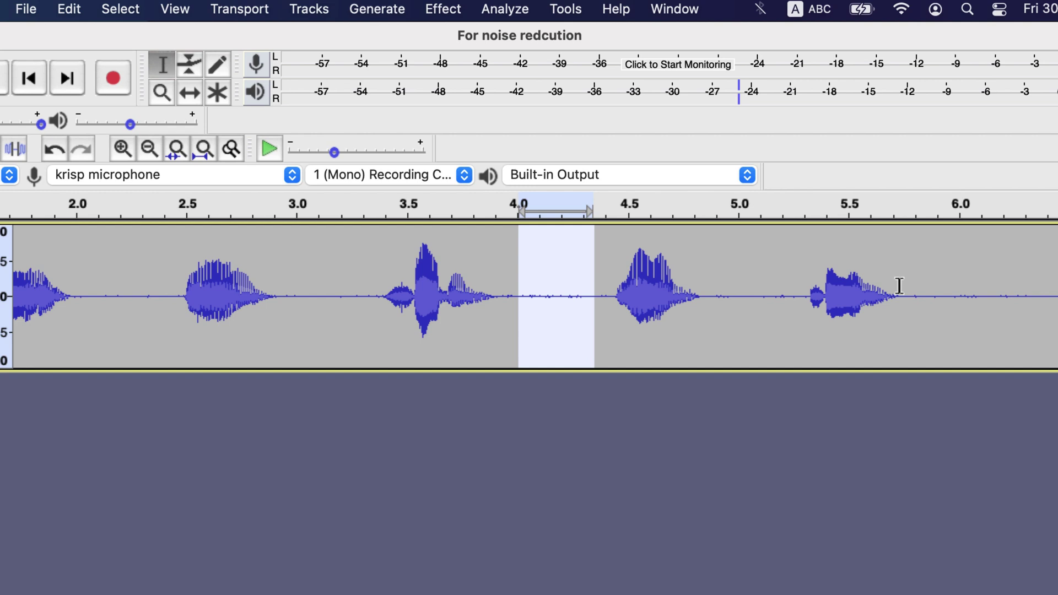
{"action": "scroll", "coordinate": [899, 286], "scroll_direction": "left", "scroll_amount": 5}
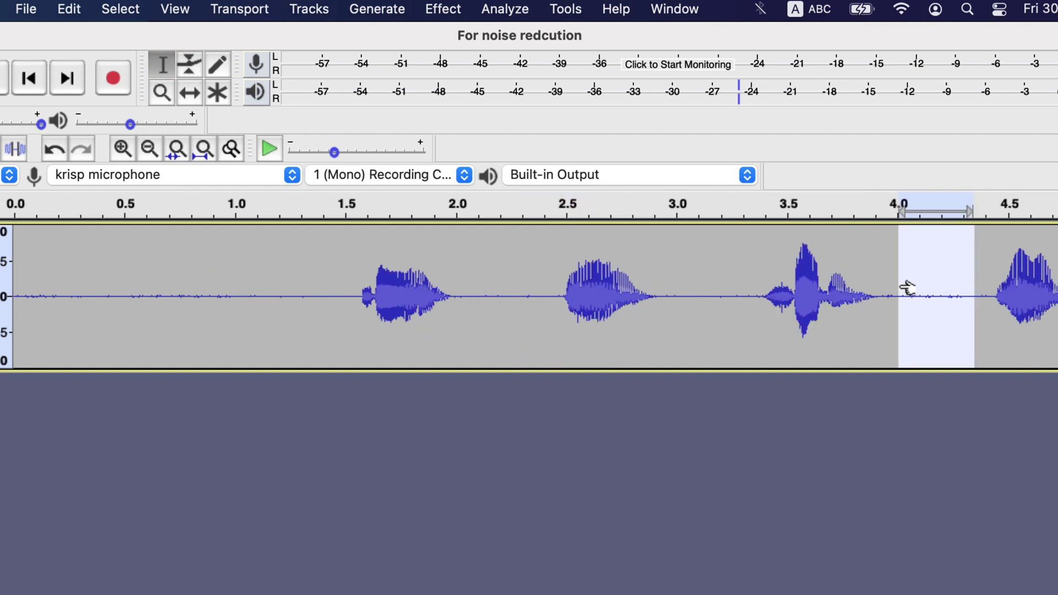
{"action": "left_click", "coordinate": [321, 293]}
{"action": "left_click_drag", "start_coordinate": [336, 294], "coordinate": [12, 294]}
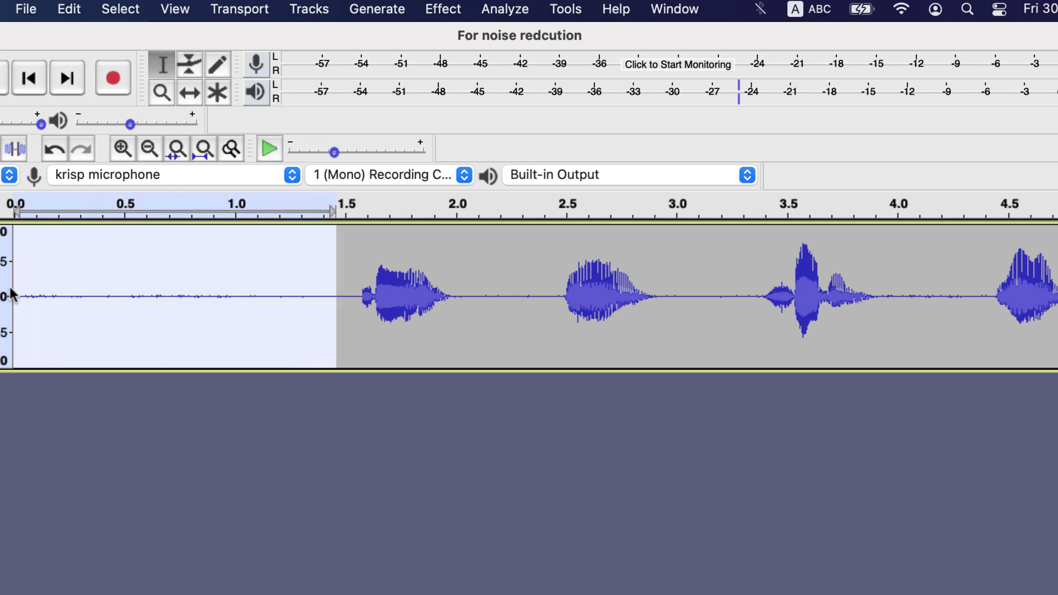
Step: Capture a noise profile from the selected 0–1.45 s silence with Noise Reduction's Get Noise Profile
{"action": "left_click", "coordinate": [447, 9]}
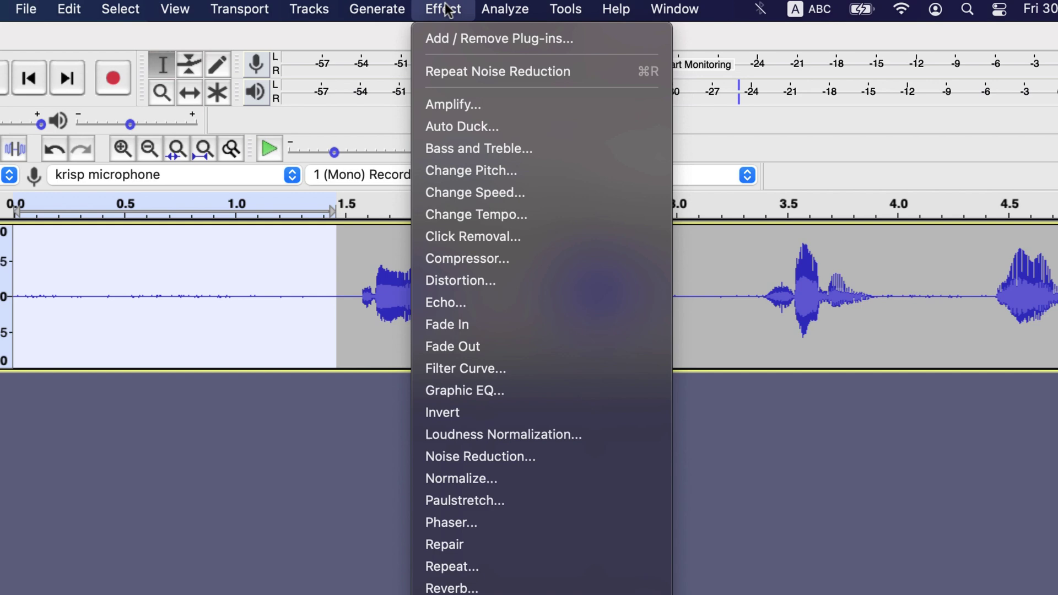
{"action": "left_click", "coordinate": [465, 457]}
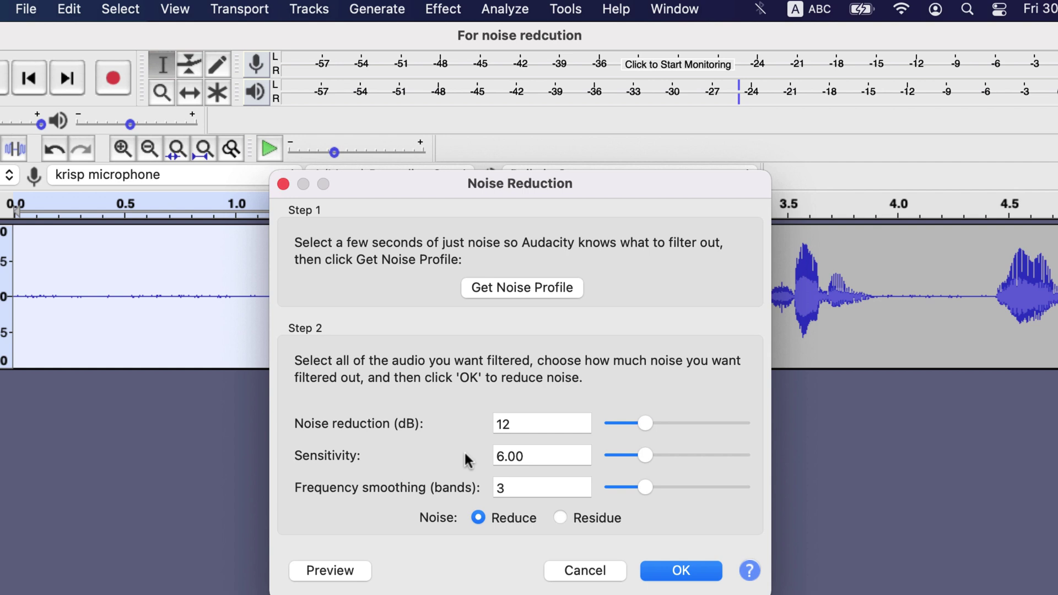
{"action": "left_click", "coordinate": [546, 291]}
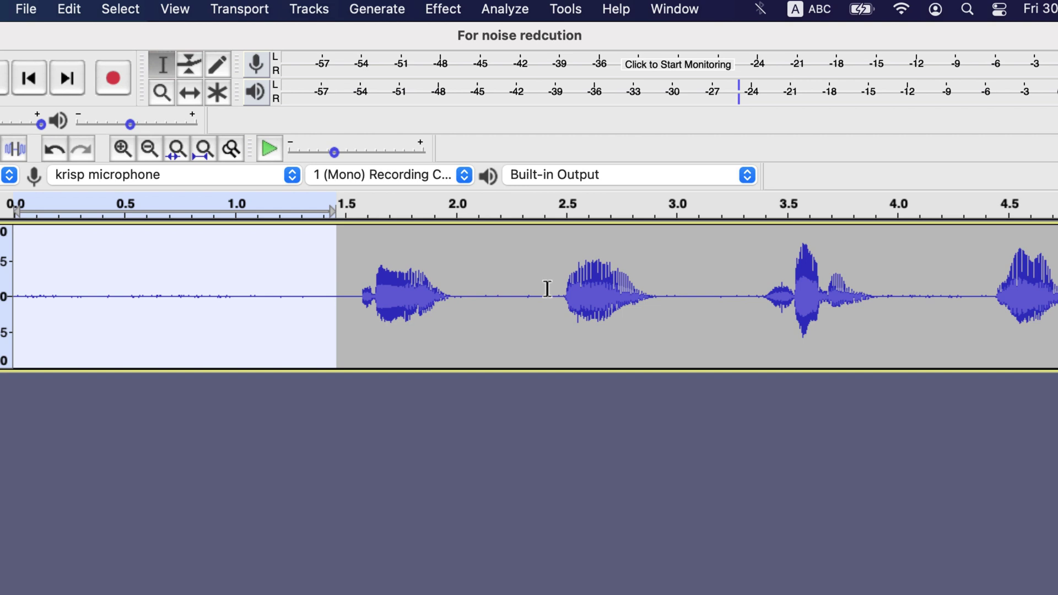
Step: Select the whole recording and reopen the Noise Reduction effect
{"action": "double_click", "coordinate": [548, 288]}
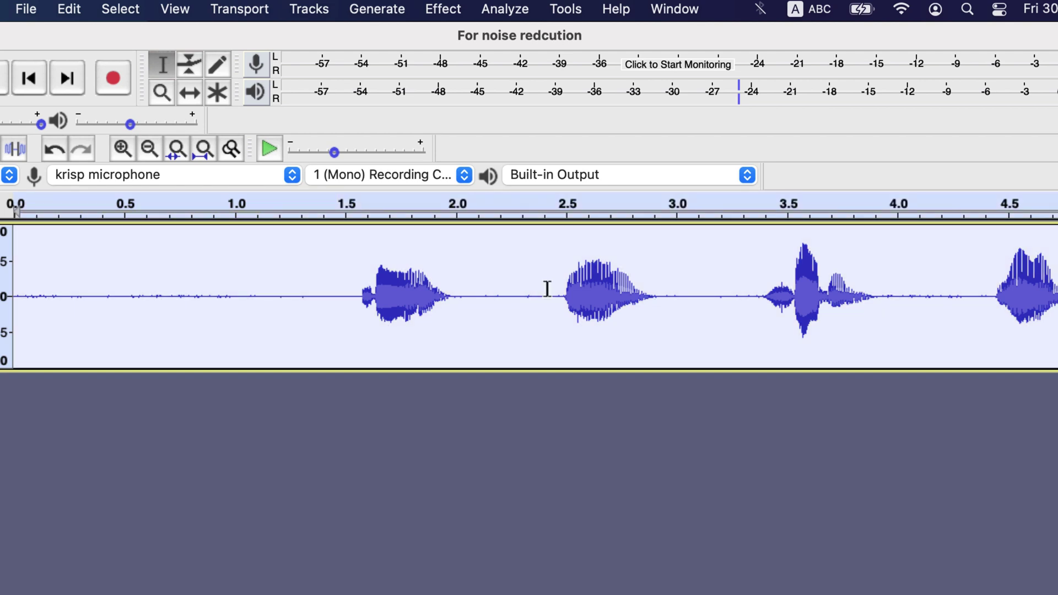
{"action": "left_click", "coordinate": [445, 12]}
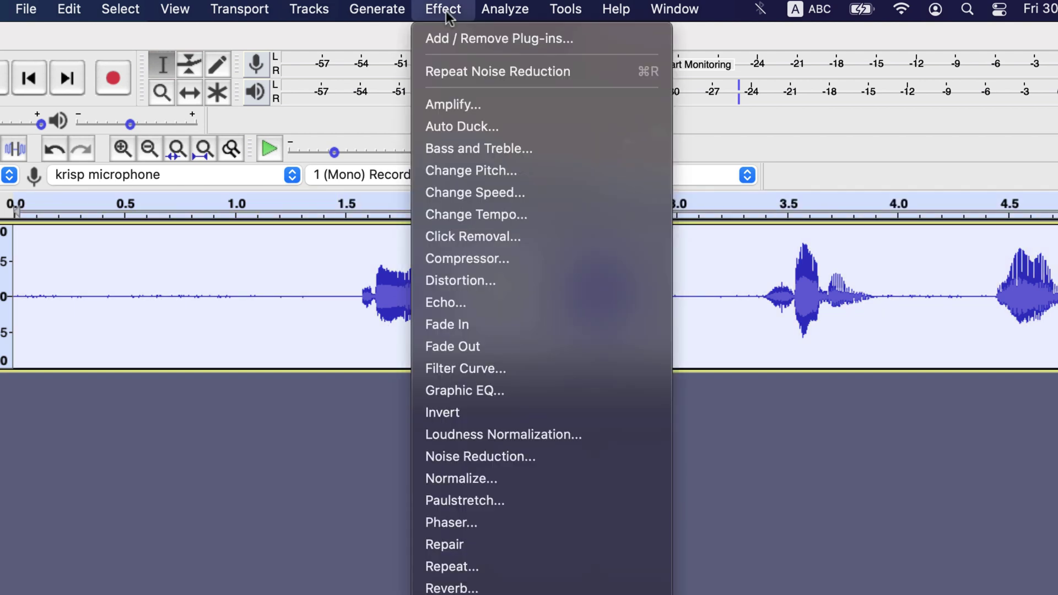
{"action": "left_click", "coordinate": [487, 457]}
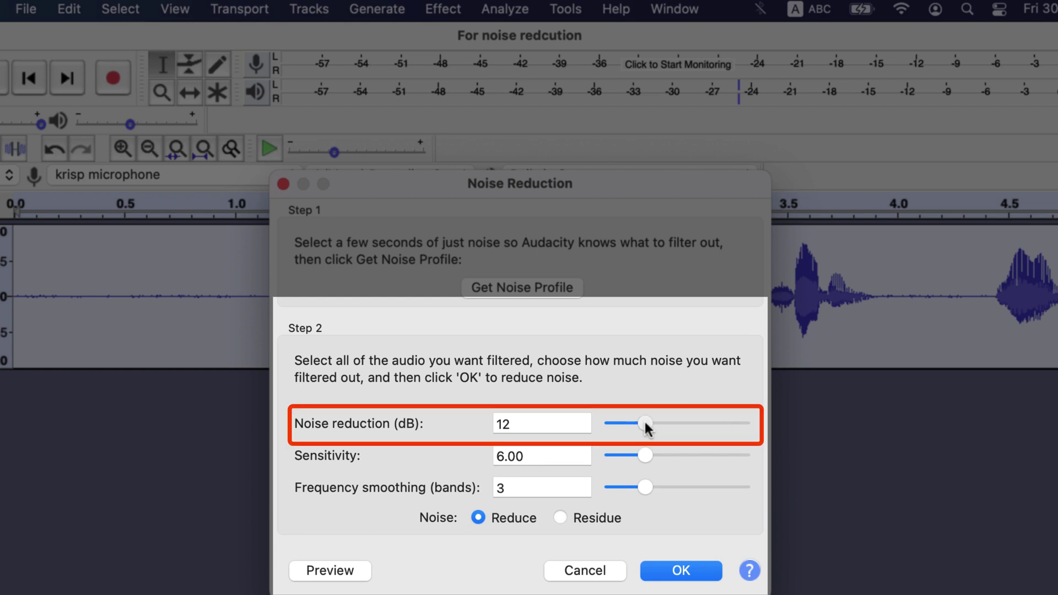
Step: Try out the noise reduction amount and sensitivity sliders
{"action": "mouse_move", "coordinate": [646, 424]}
{"action": "left_mouse_down"}
{"action": "mouse_move", "coordinate": [591, 425]}
{"action": "mouse_move", "coordinate": [742, 423]}
{"action": "mouse_move", "coordinate": [646, 424]}
{"action": "left_mouse_up"}
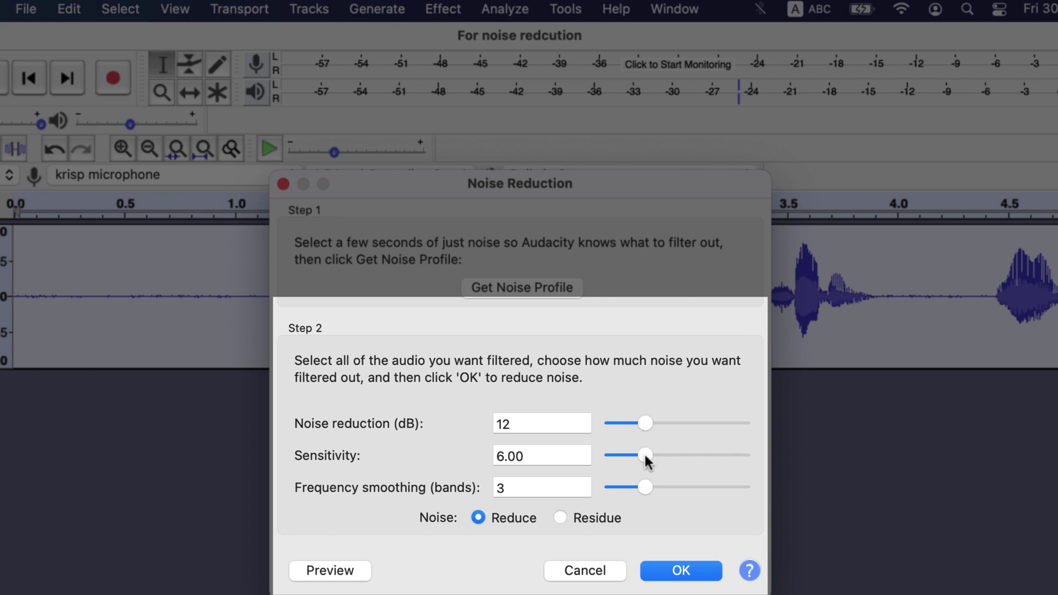
{"action": "left_click_drag", "start_coordinate": [644, 456], "coordinate": [588, 456]}
{"action": "left_click_drag", "start_coordinate": [614, 452], "coordinate": [648, 455]}
Step: Sweep the frequency smoothing slider across its range and settle on 1 band
{"action": "left_click", "coordinate": [528, 495]}
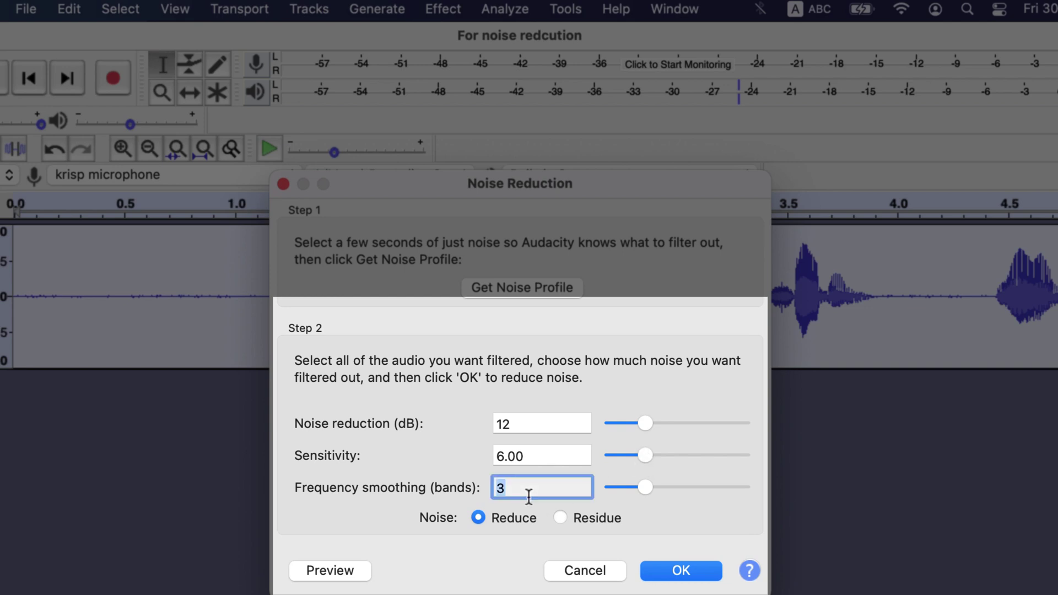
{"action": "mouse_move", "coordinate": [646, 485]}
{"action": "left_mouse_down"}
{"action": "mouse_move", "coordinate": [613, 481]}
{"action": "mouse_move", "coordinate": [774, 470]}
{"action": "mouse_move", "coordinate": [639, 489]}
{"action": "left_mouse_up"}
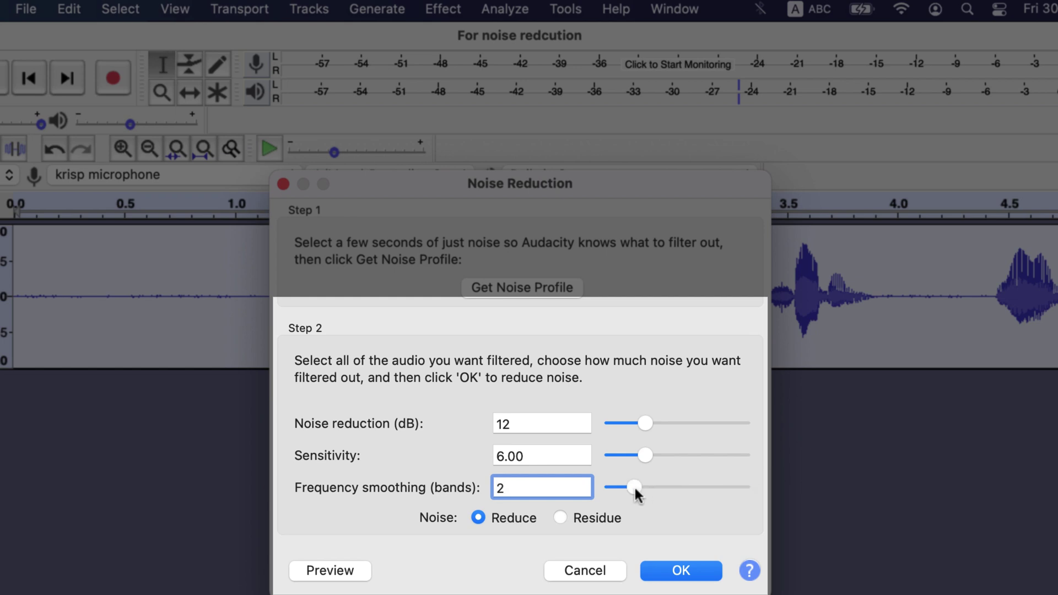
{"action": "left_click_drag", "start_coordinate": [634, 485], "coordinate": [596, 483]}
{"action": "mouse_move", "coordinate": [615, 485]}
{"action": "left_mouse_down"}
{"action": "mouse_move", "coordinate": [651, 488]}
{"action": "mouse_move", "coordinate": [630, 486]}
{"action": "left_mouse_up"}
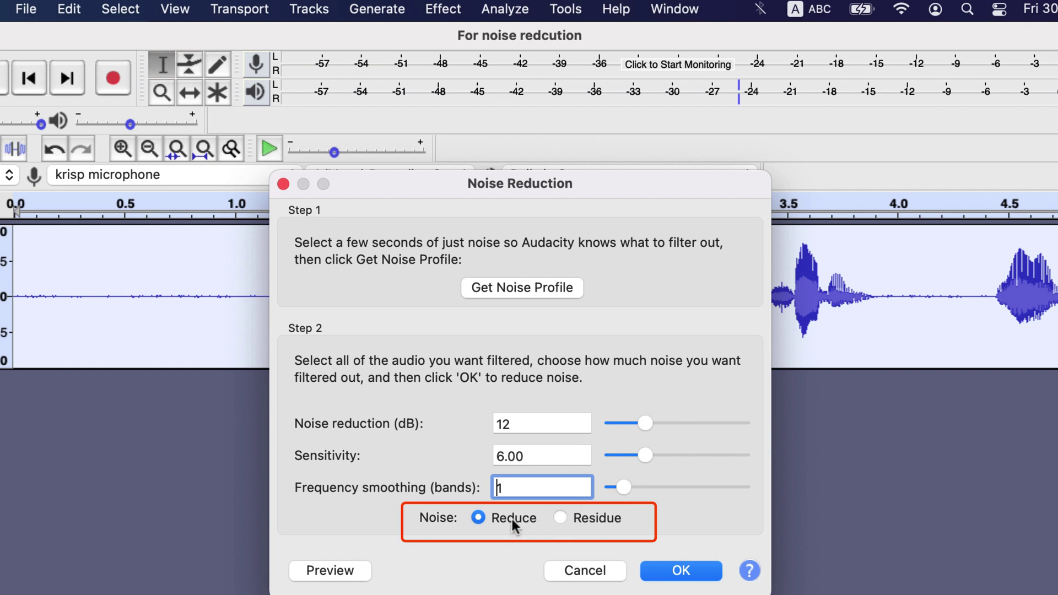
Step: Try Residue mode, return to Reduce, and apply Noise Reduction to the recording
{"action": "left_click", "coordinate": [565, 518]}
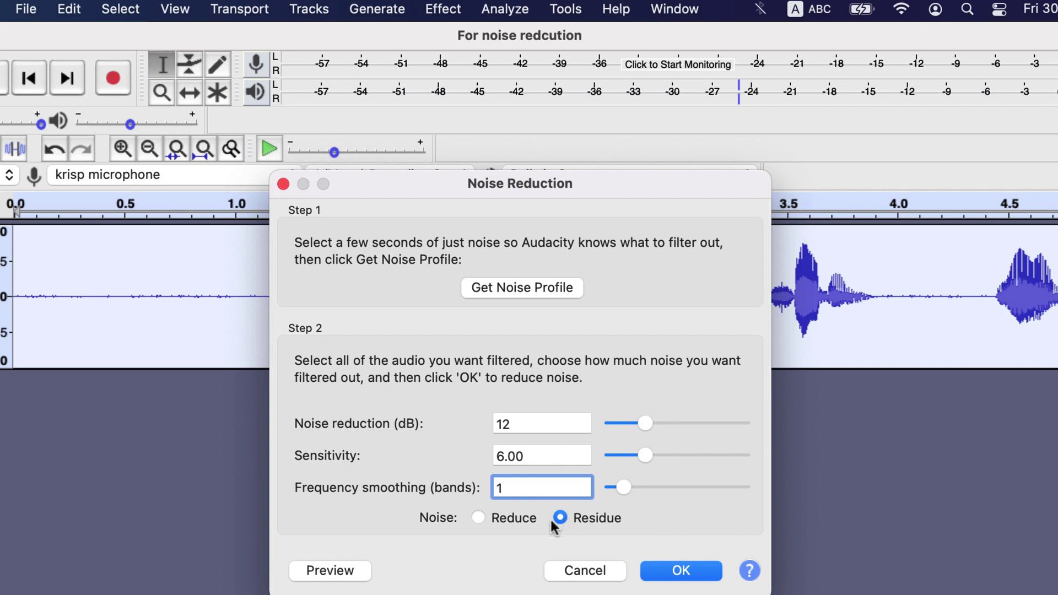
{"action": "left_click", "coordinate": [491, 520]}
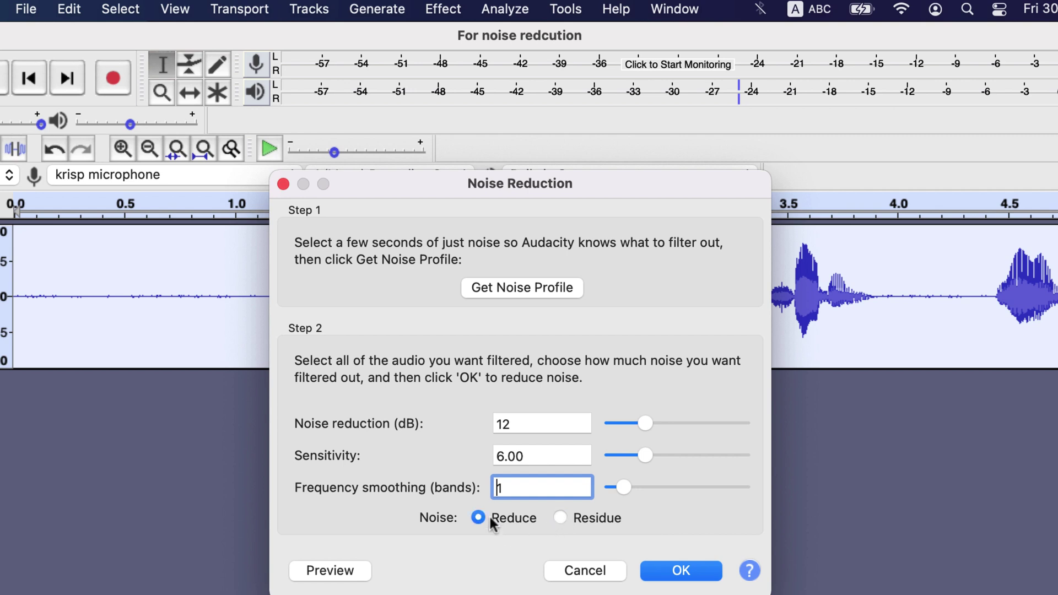
{"action": "left_click", "coordinate": [715, 573]}
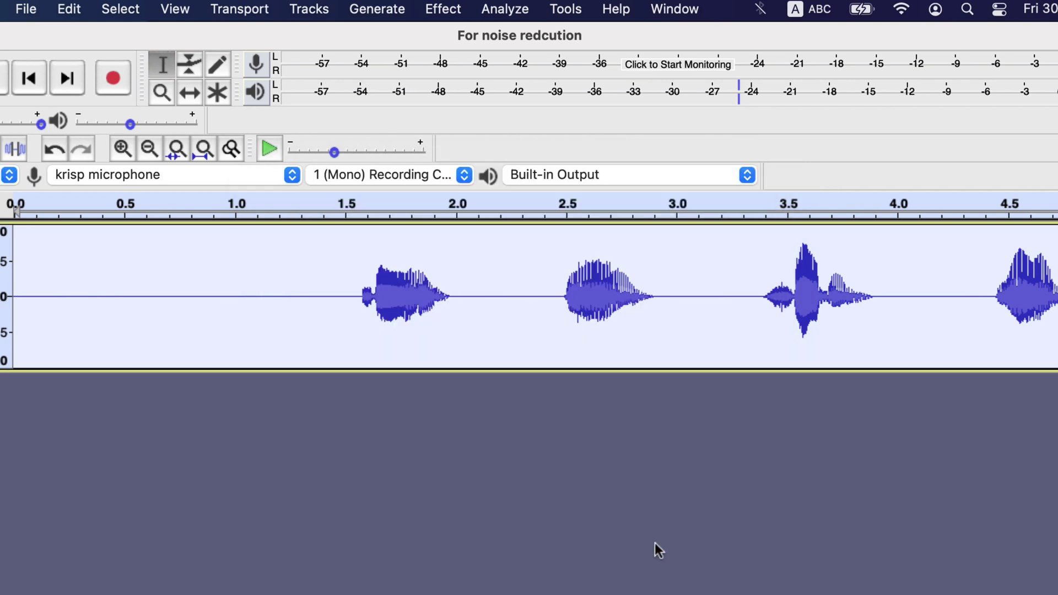
{"action": "left_click_drag", "start_coordinate": [320, 297], "coordinate": [23, 289]}
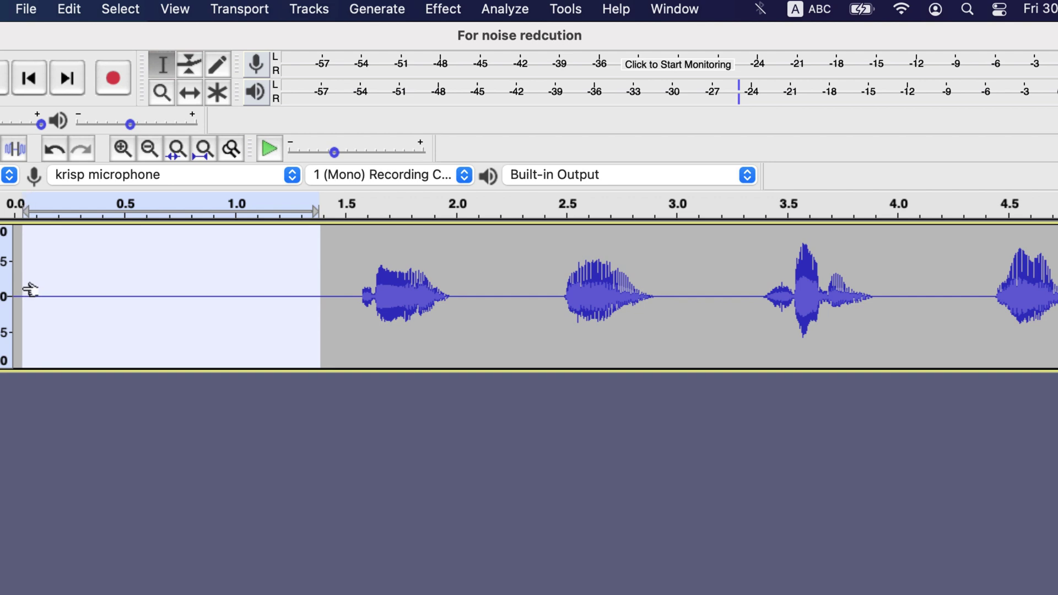
{"action": "key", "text": "space"}
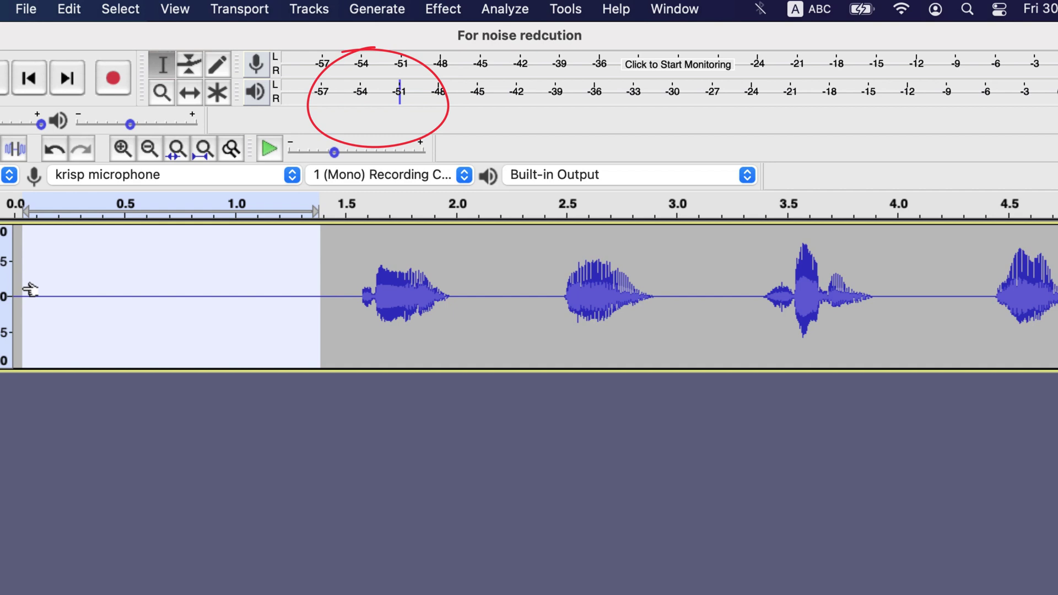
{"action": "key", "text": "space"}
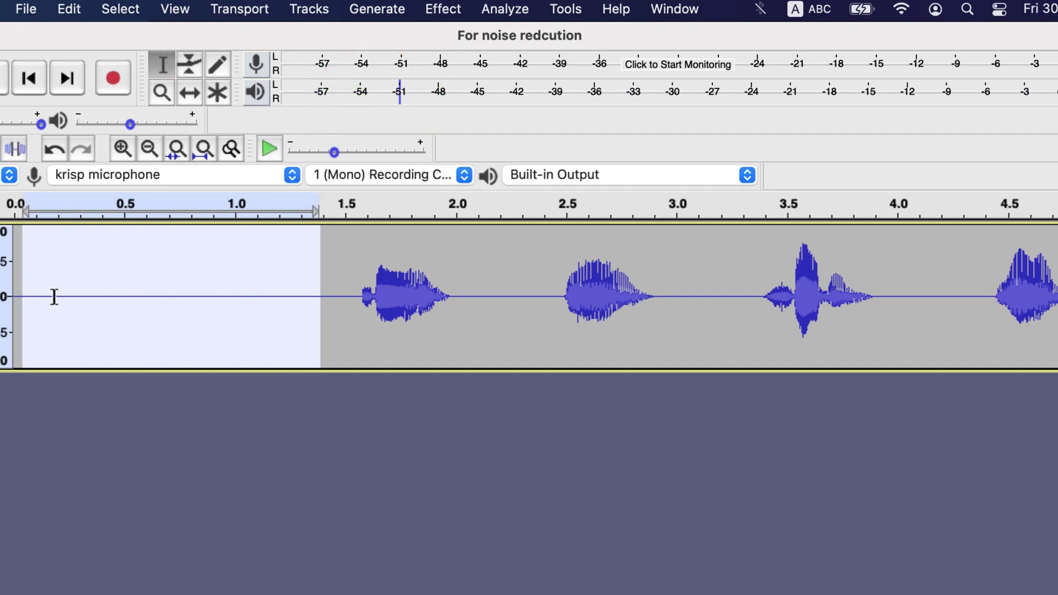
{"action": "left_click", "coordinate": [112, 298]}
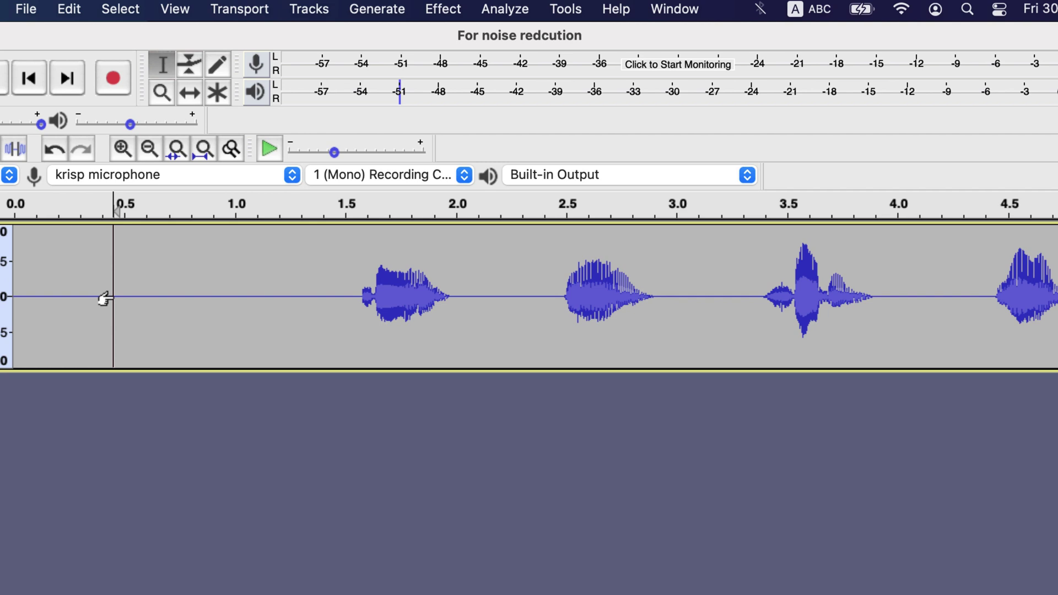
Step: Attempt Repeat Noise Reduction and dismiss the resulting No Audio Selected warning
{"action": "left_click", "coordinate": [444, 9]}
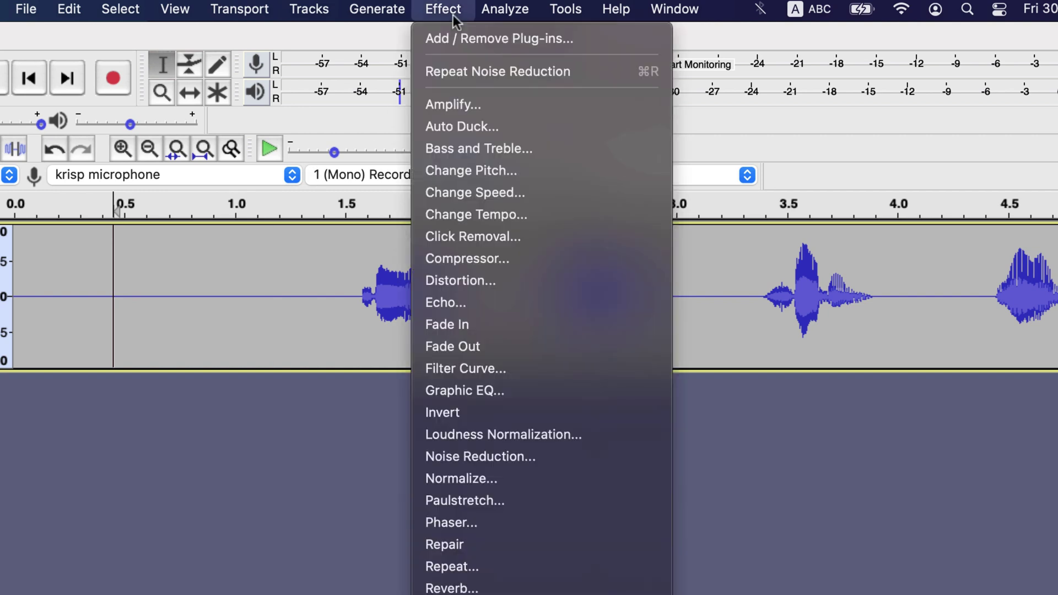
{"action": "left_click", "coordinate": [449, 78]}
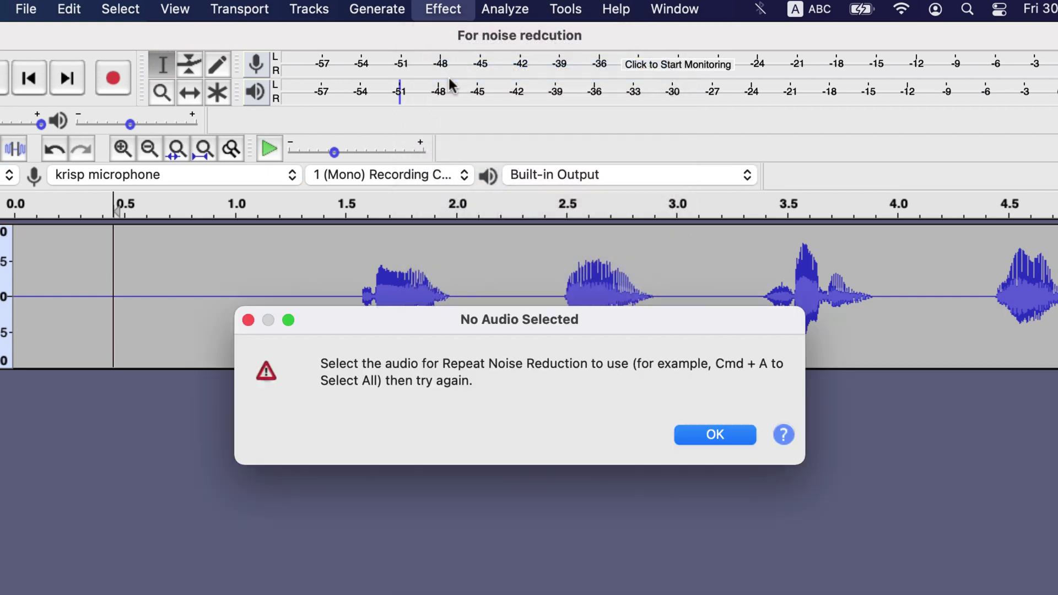
{"action": "left_click", "coordinate": [715, 435]}
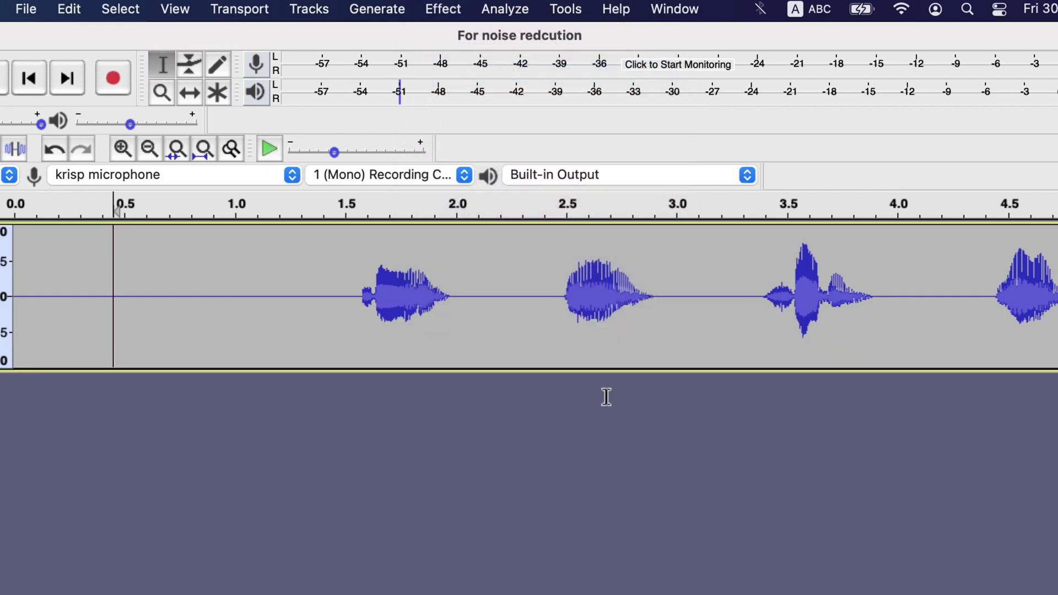
Step: Select the entire recording with Cmd+A and bring up the effects list
{"action": "left_click", "coordinate": [343, 286]}
{"action": "key", "text": "super+a"}
{"action": "left_click", "coordinate": [462, 10]}
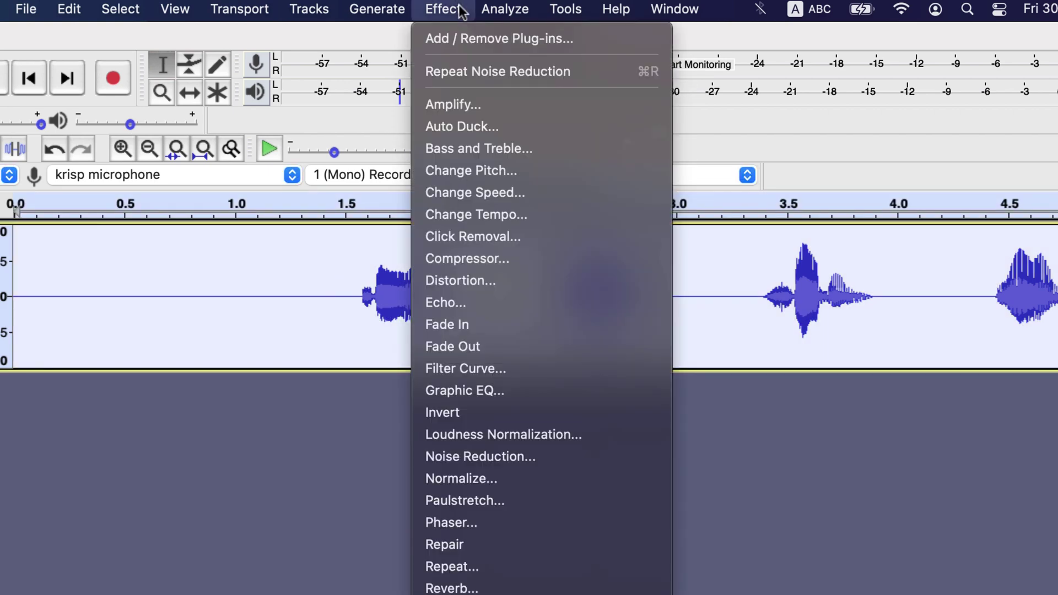
Step: Repeat Noise Reduction on the whole recording, then select and play the 0–1.3 s opening silence
{"action": "left_click", "coordinate": [451, 72]}
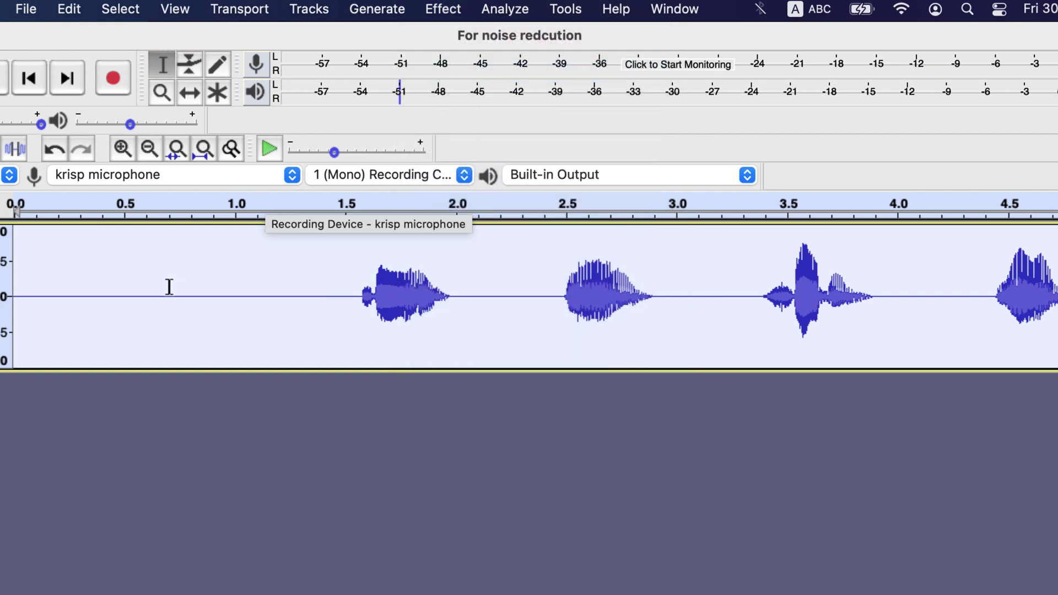
{"action": "left_click", "coordinate": [263, 288]}
{"action": "left_click_drag", "start_coordinate": [305, 295], "coordinate": [14, 292]}
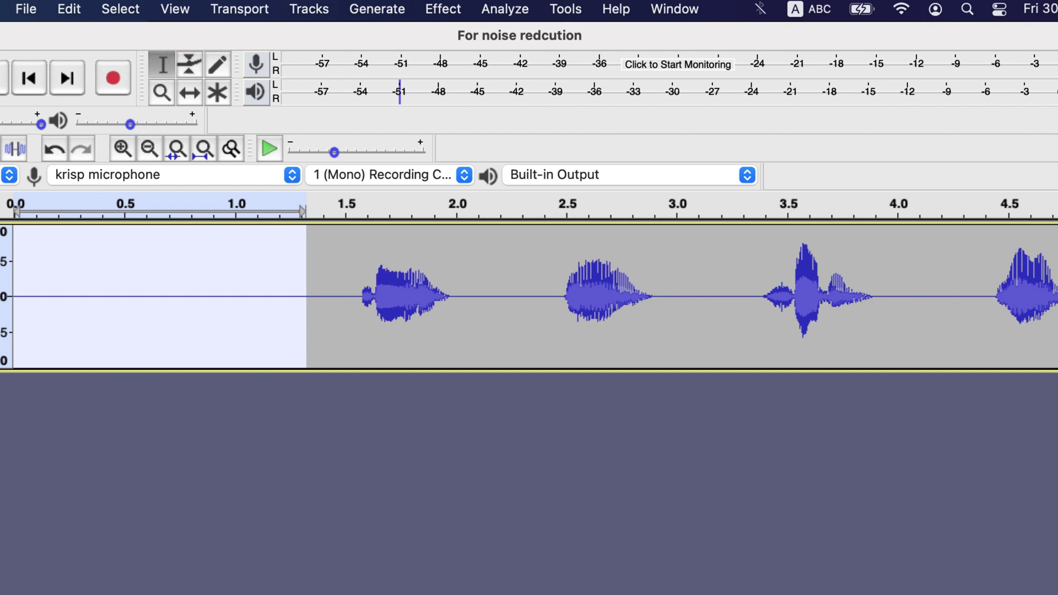
{"action": "key", "text": "space"}
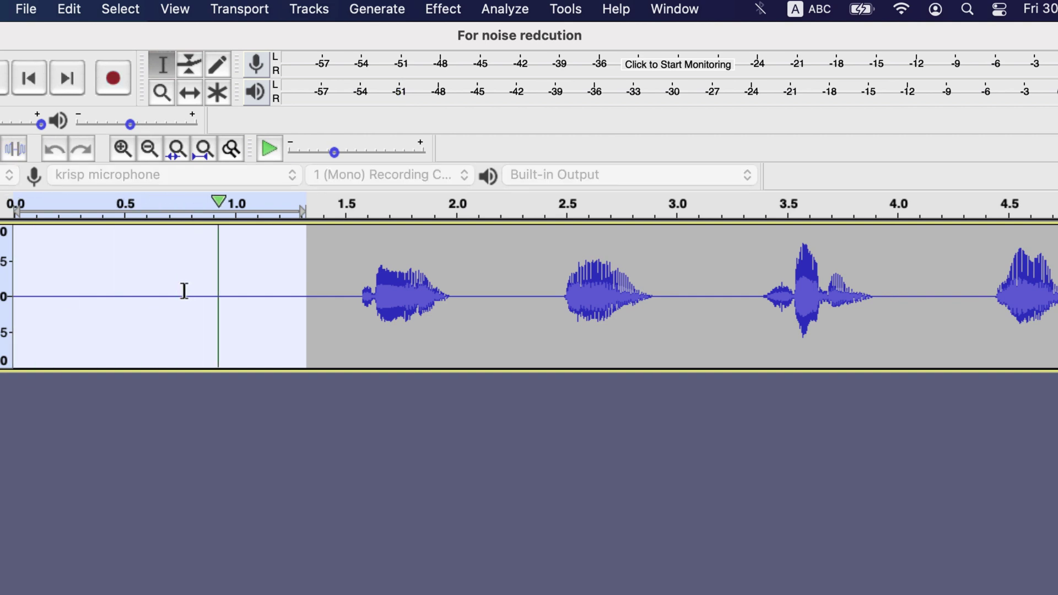
{"action": "key", "text": "space"}
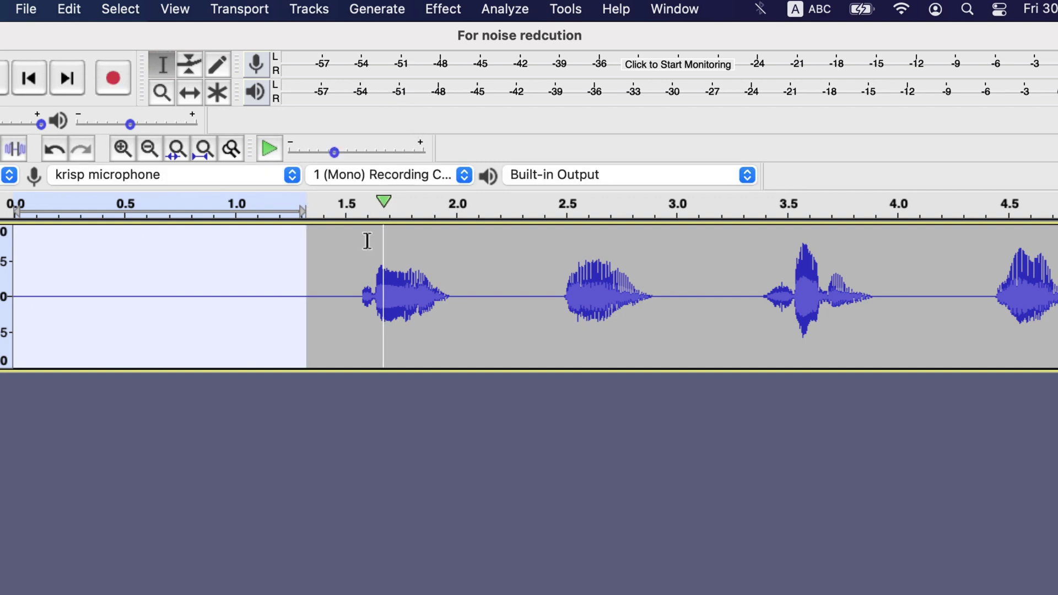
Step: Play the recording from about 1.5 s to hear the first words
{"action": "left_click", "coordinate": [346, 273]}
{"action": "key", "text": "space"}
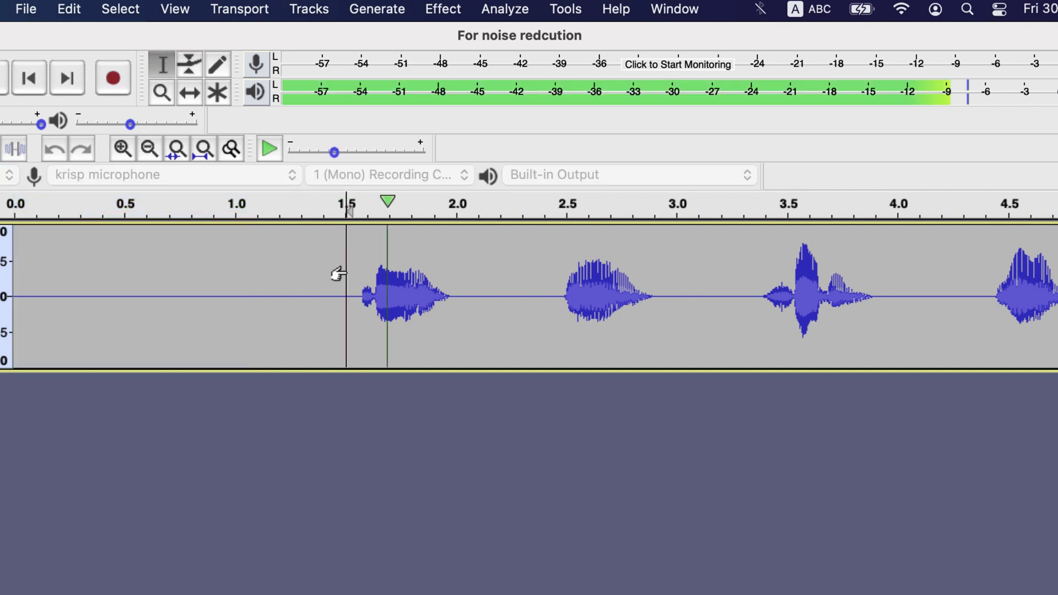
{"action": "key", "text": "space"}
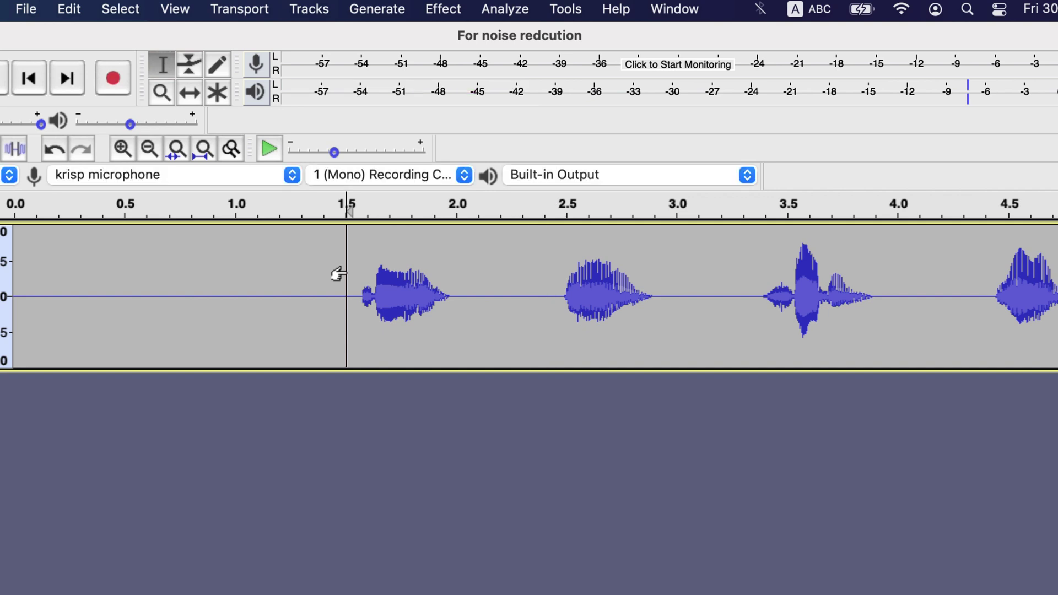